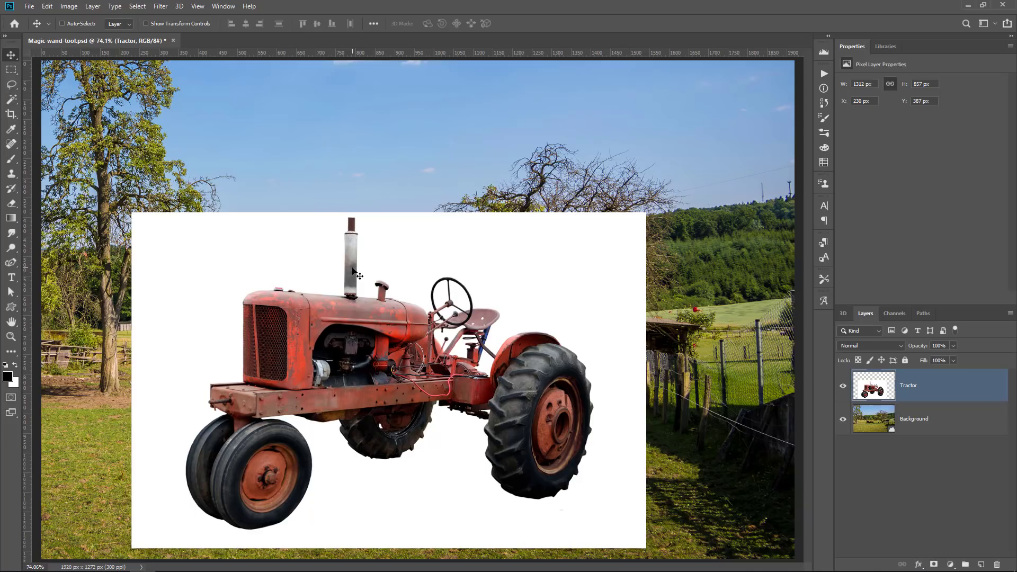
# - Toggle the tractor layer's visibility to reveal the field, then switch to the Quick Selection tool
pyautogui.click(842, 387)
pyautogui.click(844, 386)
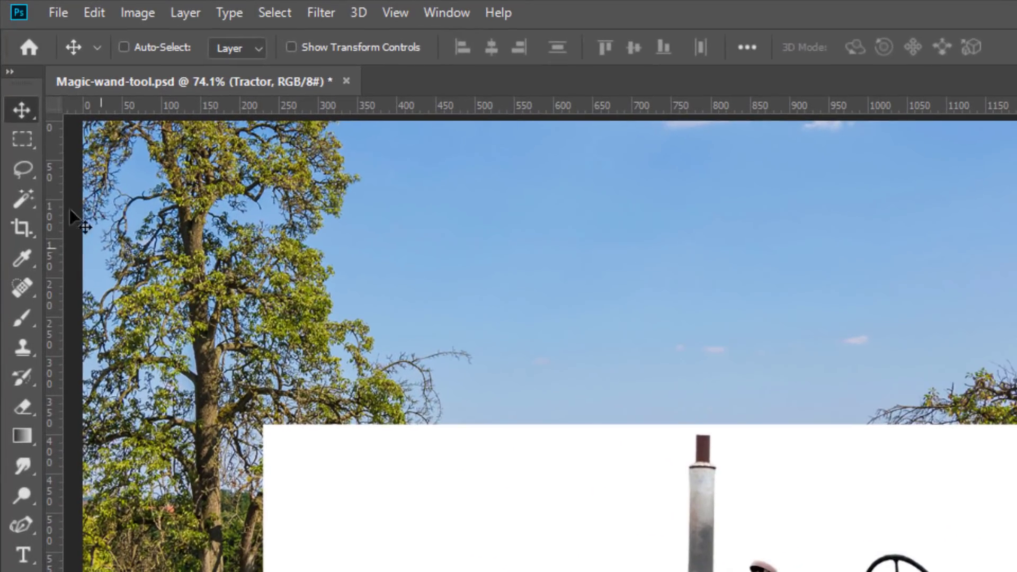
pyautogui.click(11, 98)
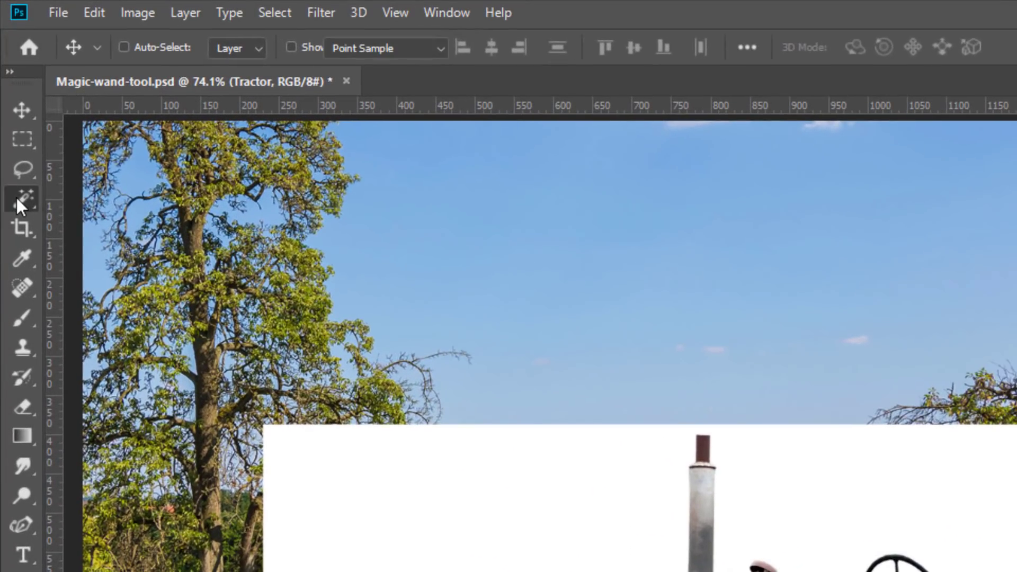
pyautogui.click(17, 198)
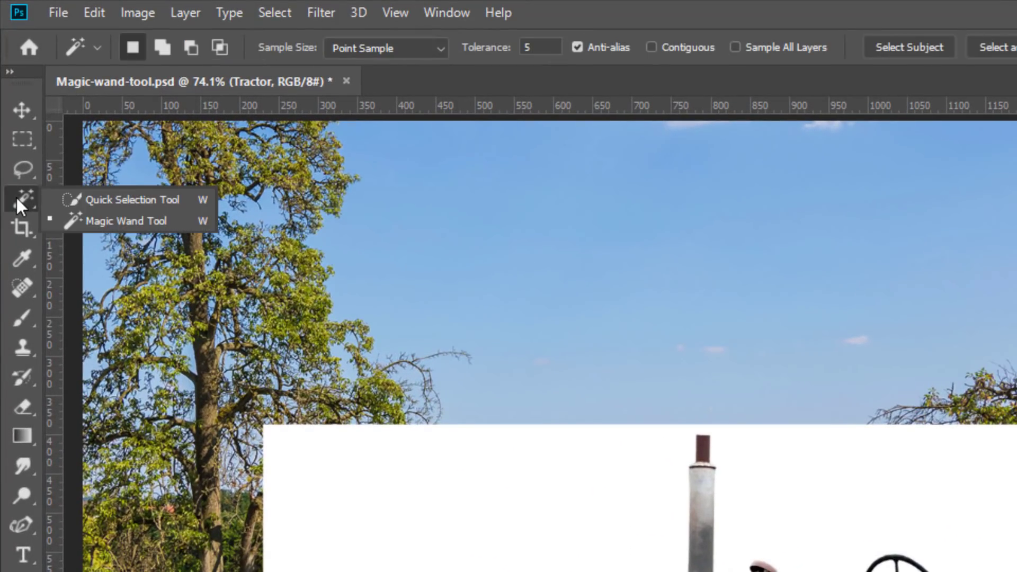
pyautogui.click(128, 200)
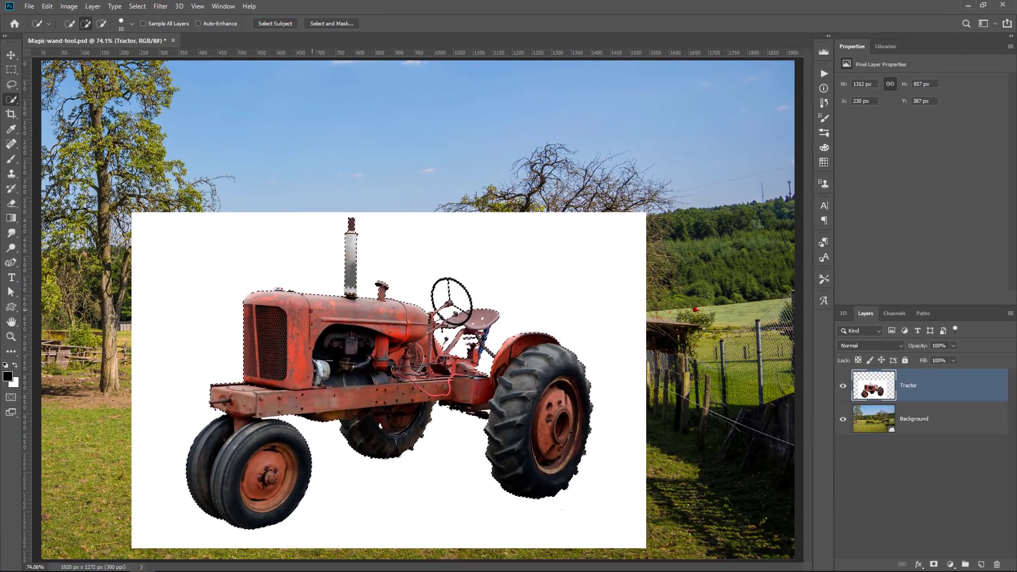
# - Add a layer mask to the tractor layer from the current selection, then delete it again
pyautogui.click(933, 564)
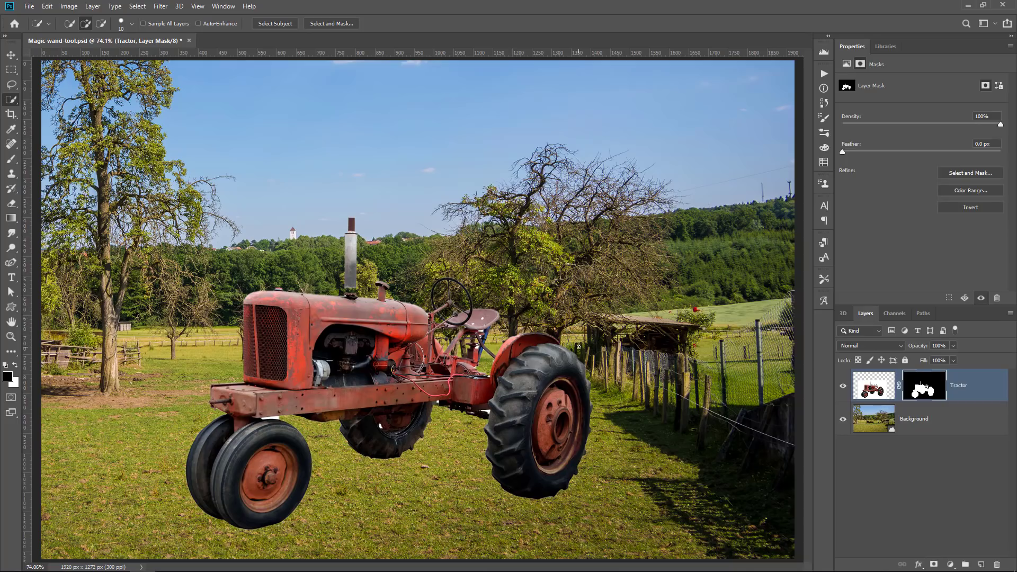
pyautogui.rightClick(931, 395)
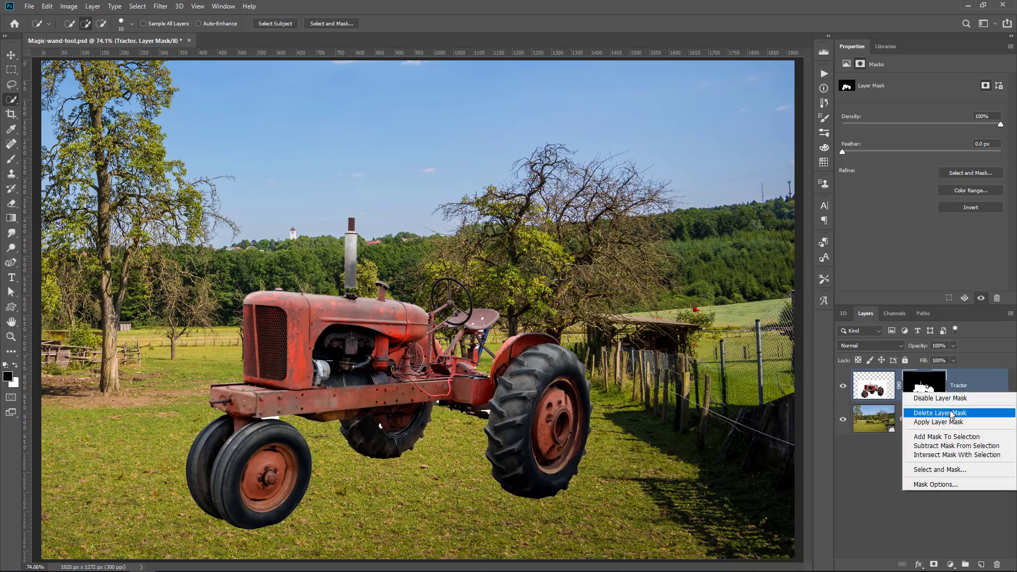
pyautogui.click(931, 413)
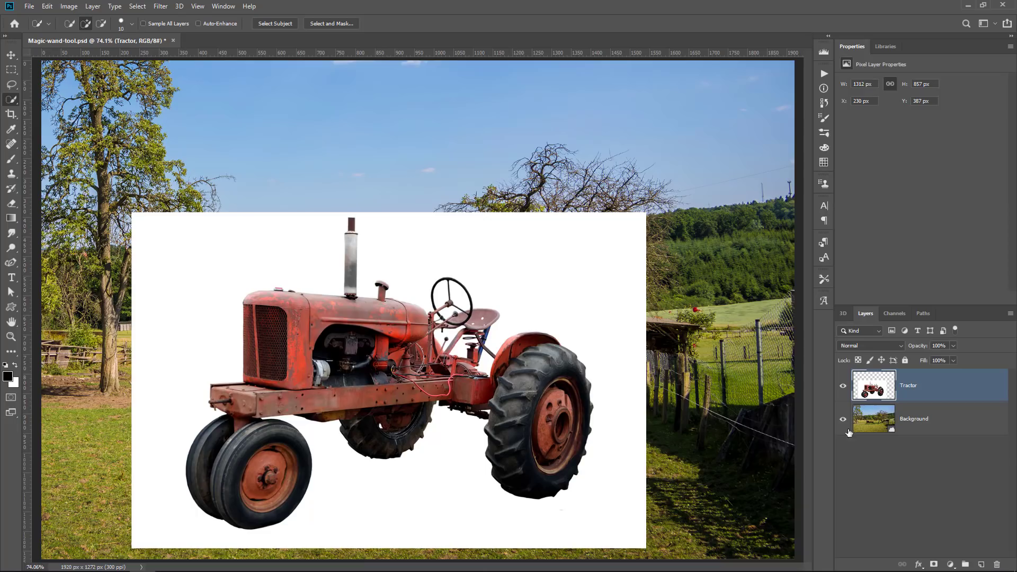
# - Select similar colours on the tractor's red hood with the Magic Wand at single-pixel sample size
pyautogui.rightClick(12, 100)
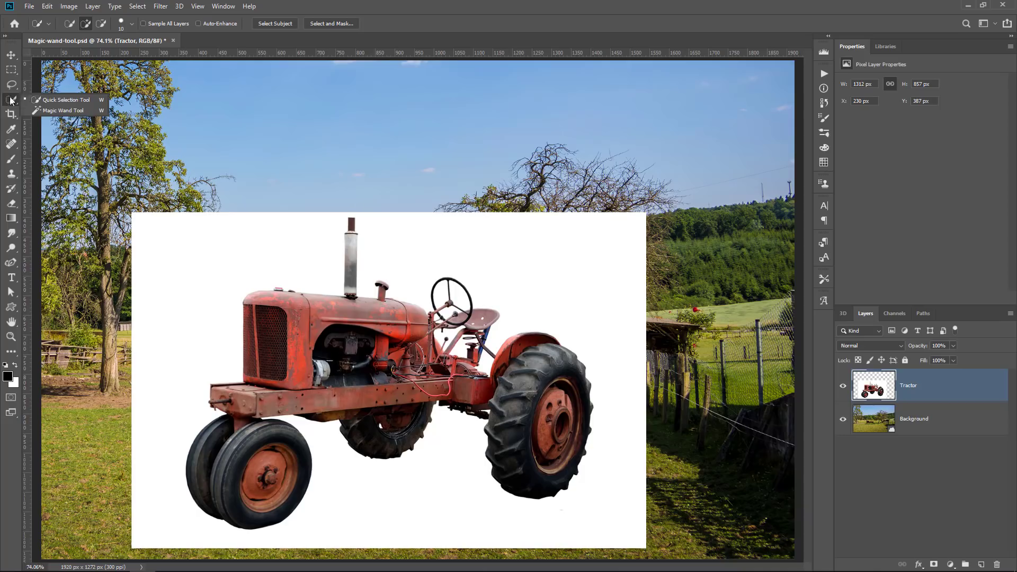
pyautogui.click(57, 109)
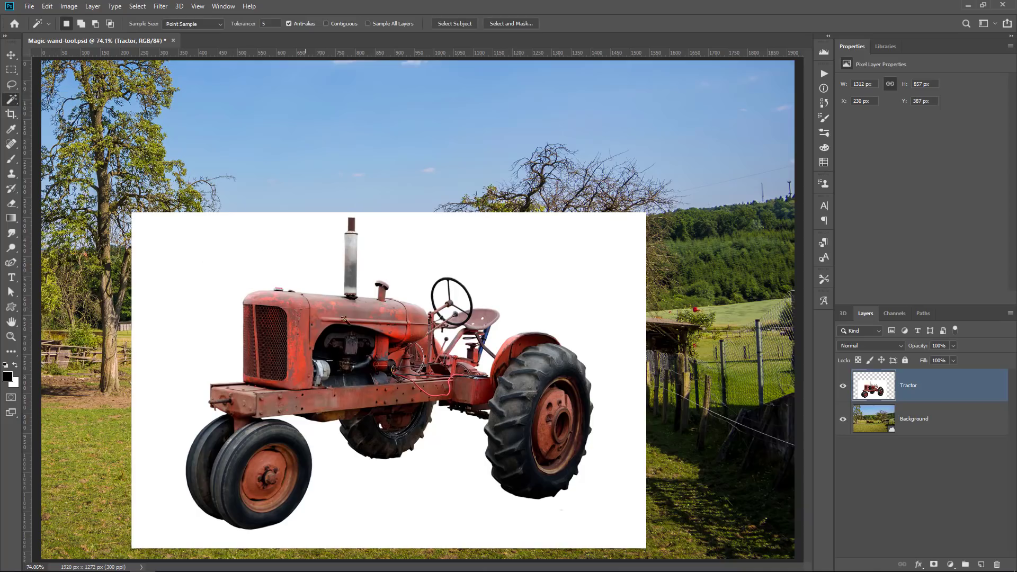
pyautogui.click(309, 314)
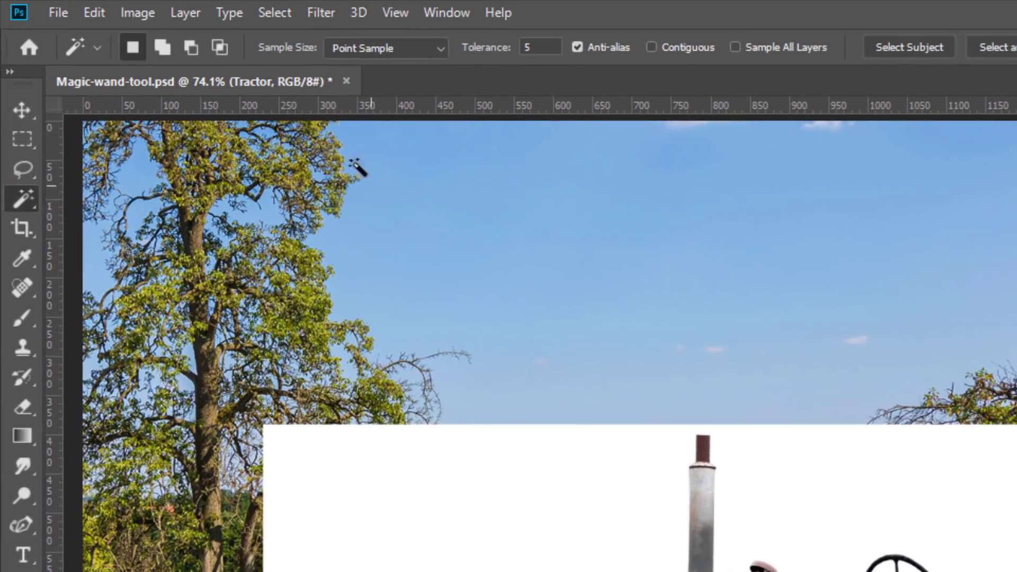
pyautogui.click(417, 52)
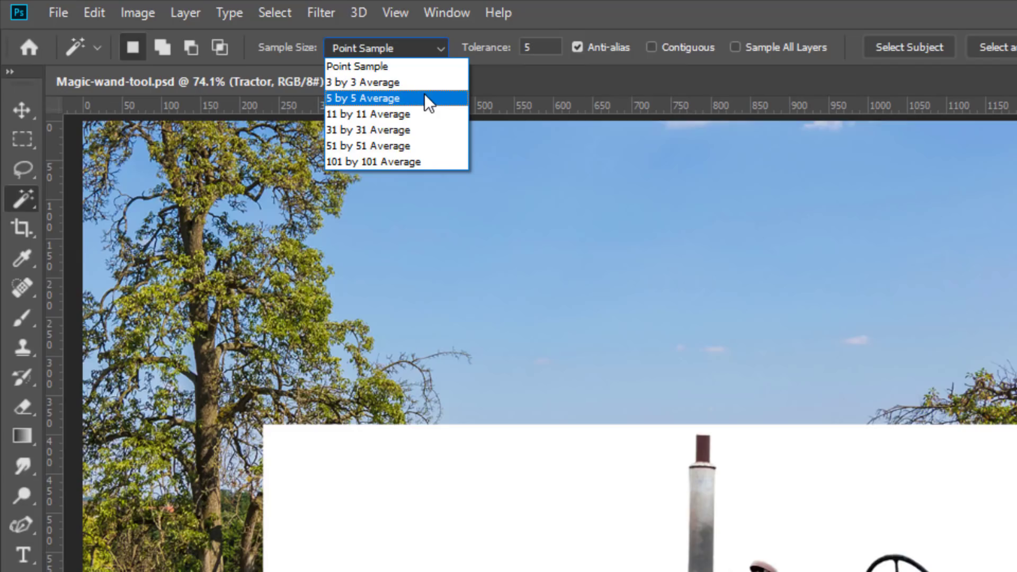
pyautogui.click(408, 62)
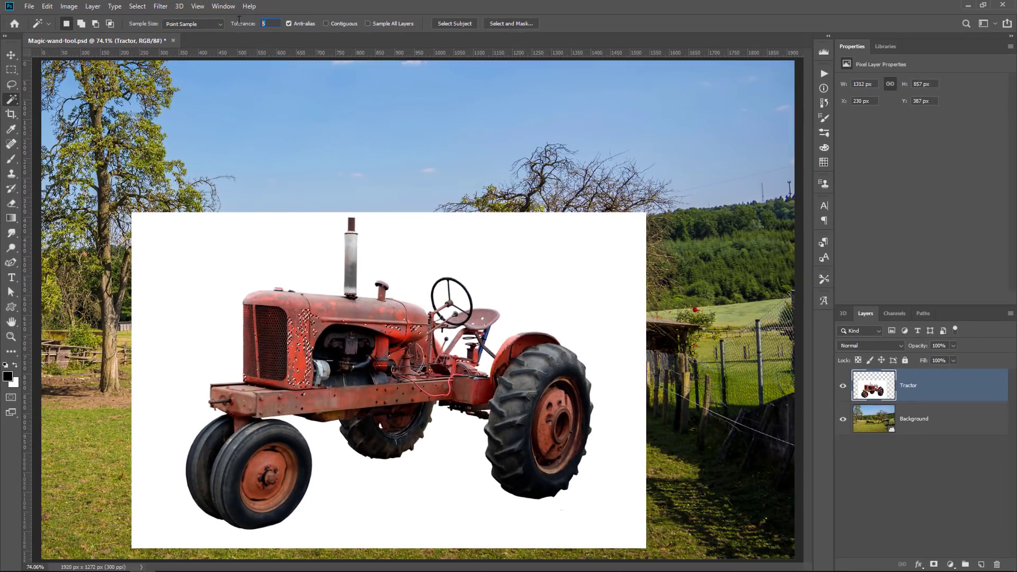
pyautogui.write('0')
# - Raise the Magic Wand tolerance to 255 and select the whole tractor layer, white backdrop included
pyautogui.doubleClick(266, 23)
pyautogui.write('255')
pyautogui.click(337, 320)
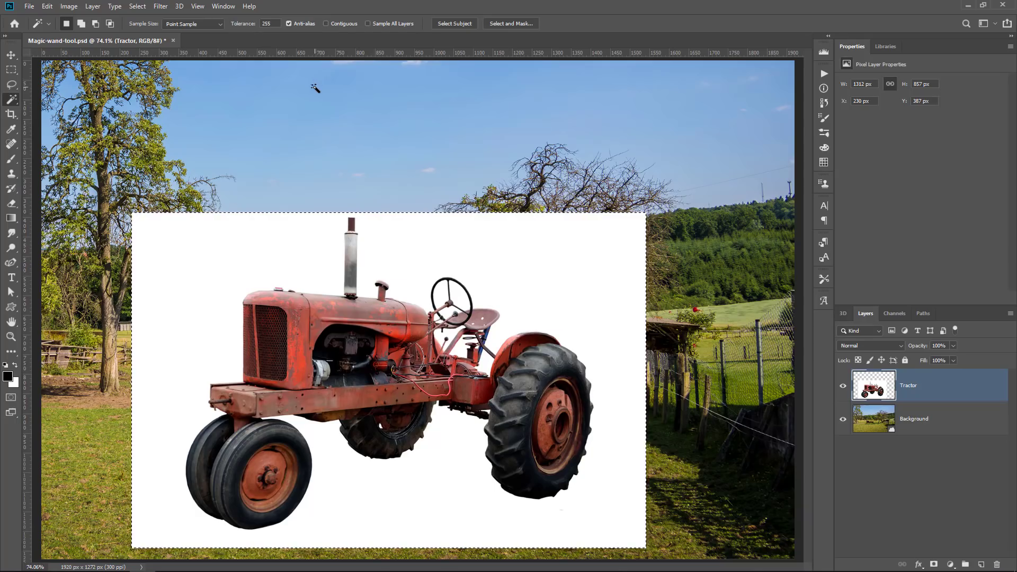
pyautogui.click(8, 376)
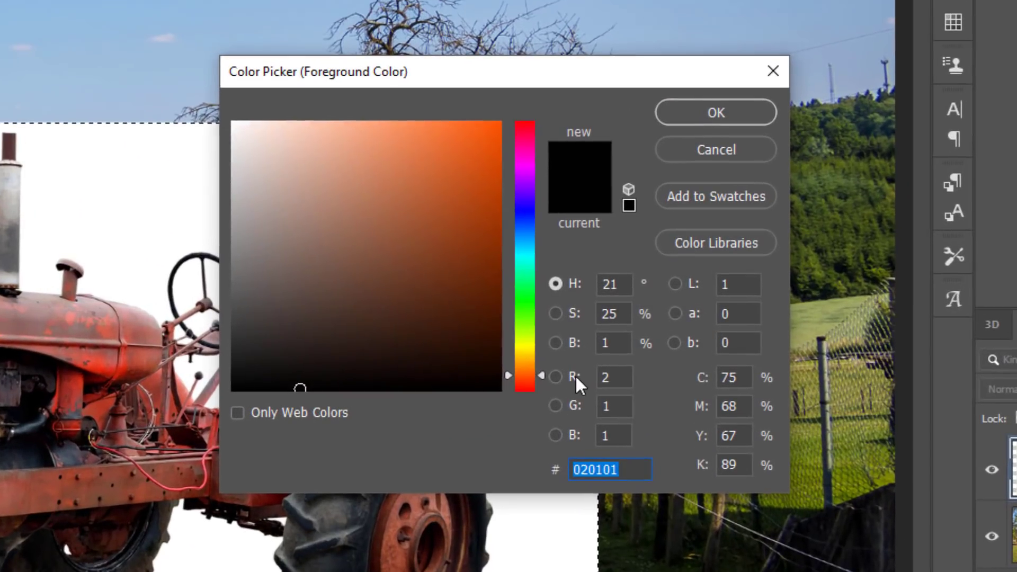
pyautogui.click(621, 341)
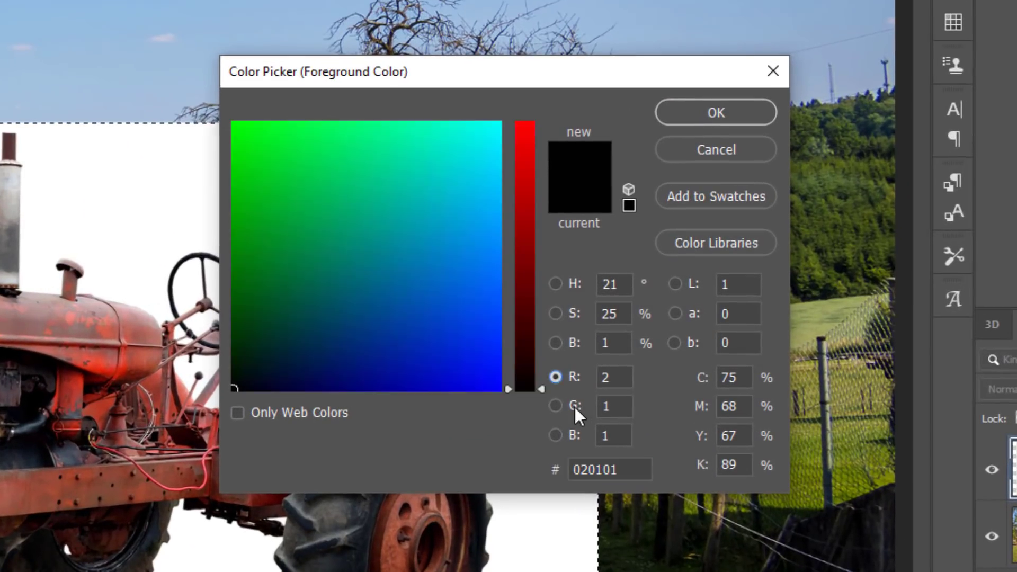
pyautogui.click(566, 435)
pyautogui.click(568, 376)
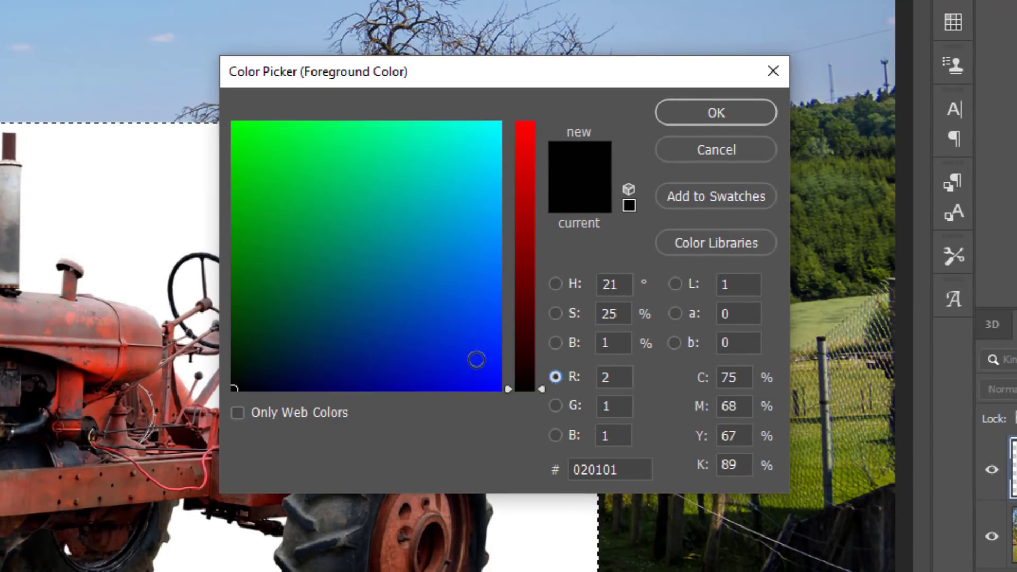
pyautogui.moveTo(479, 386); pyautogui.dragTo(471, 59)
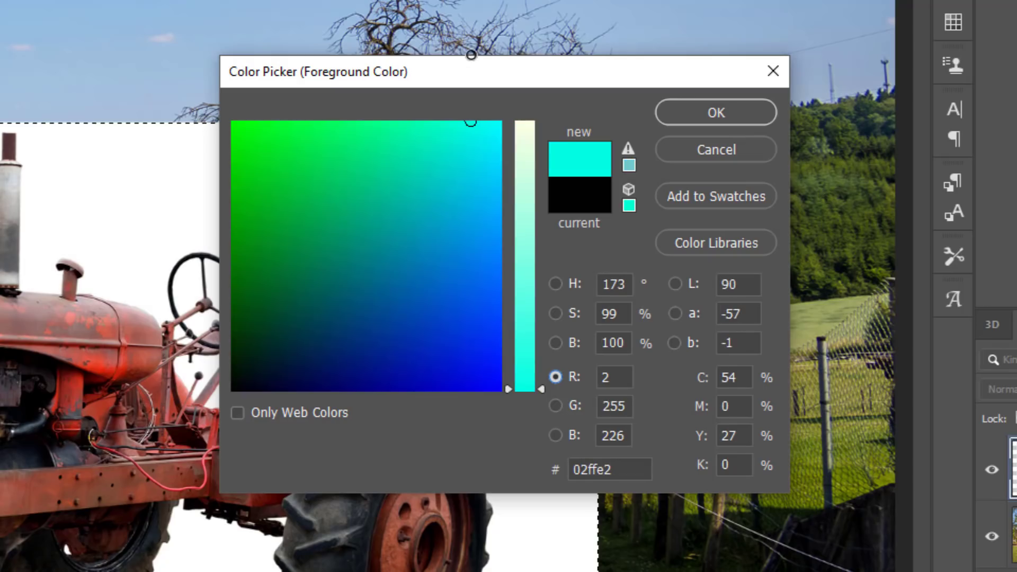
pyautogui.click(626, 409)
pyautogui.moveTo(479, 123); pyautogui.dragTo(488, 390)
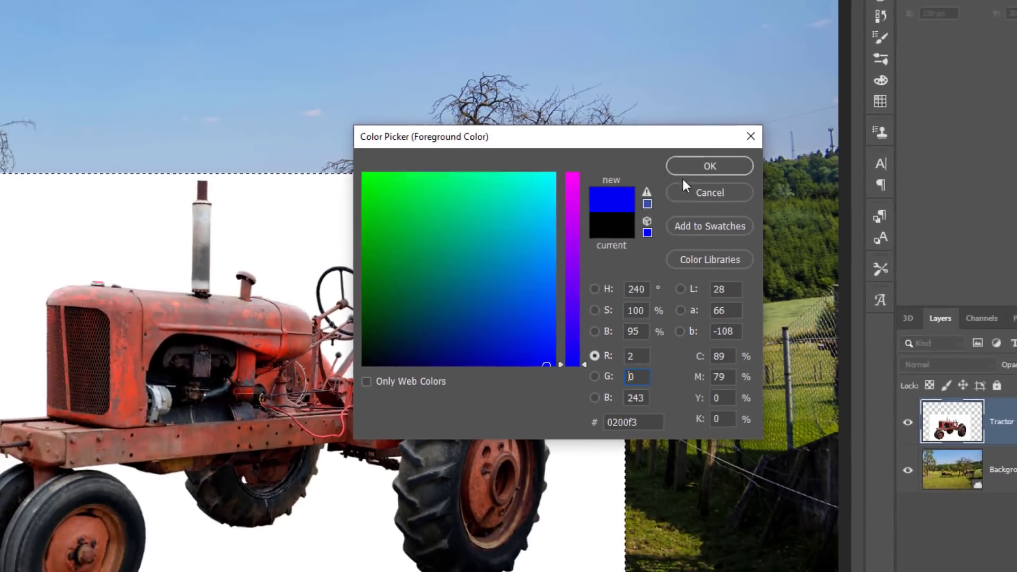
pyautogui.click(715, 149)
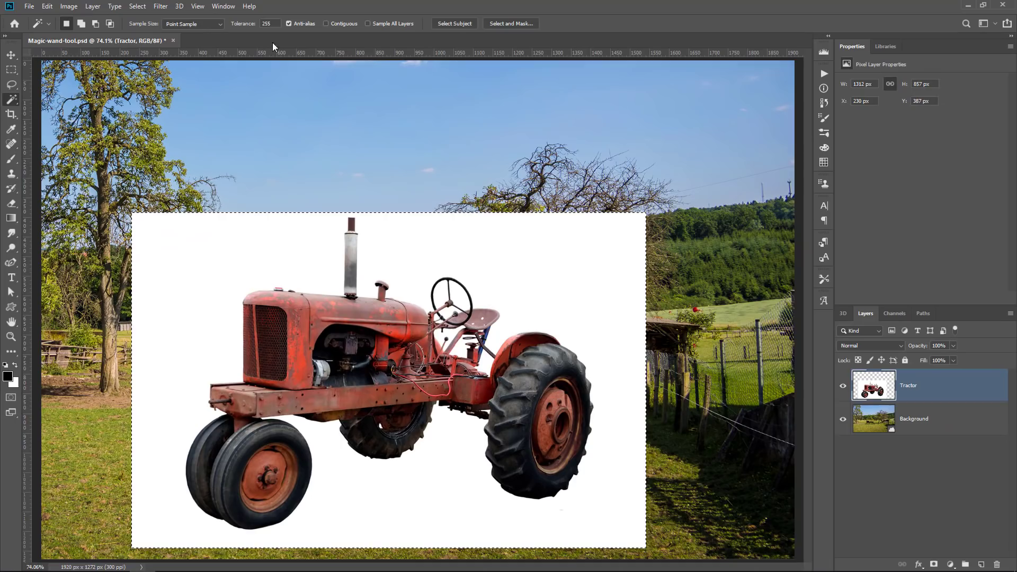
pyautogui.write('0')
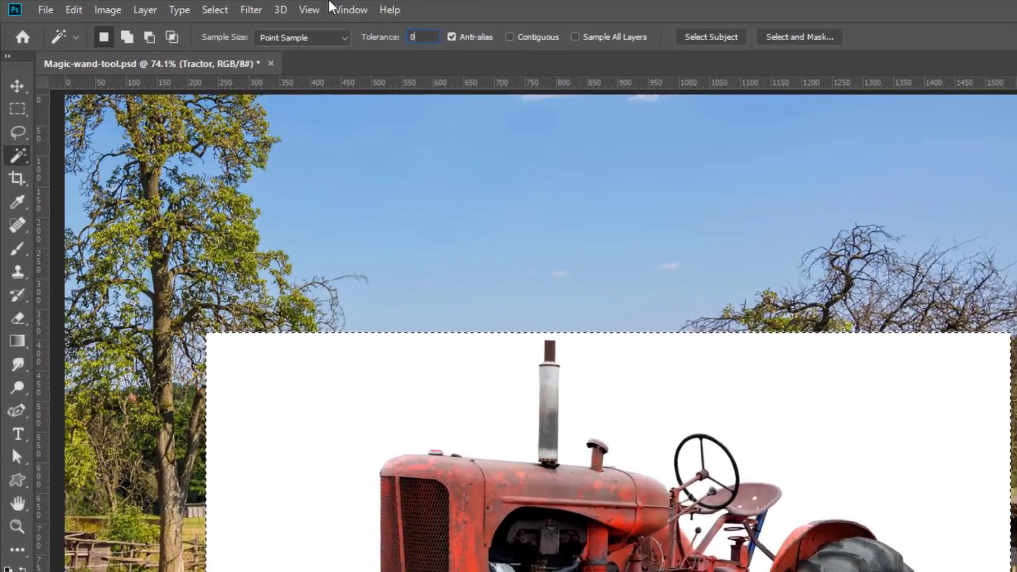
pyautogui.write('5')
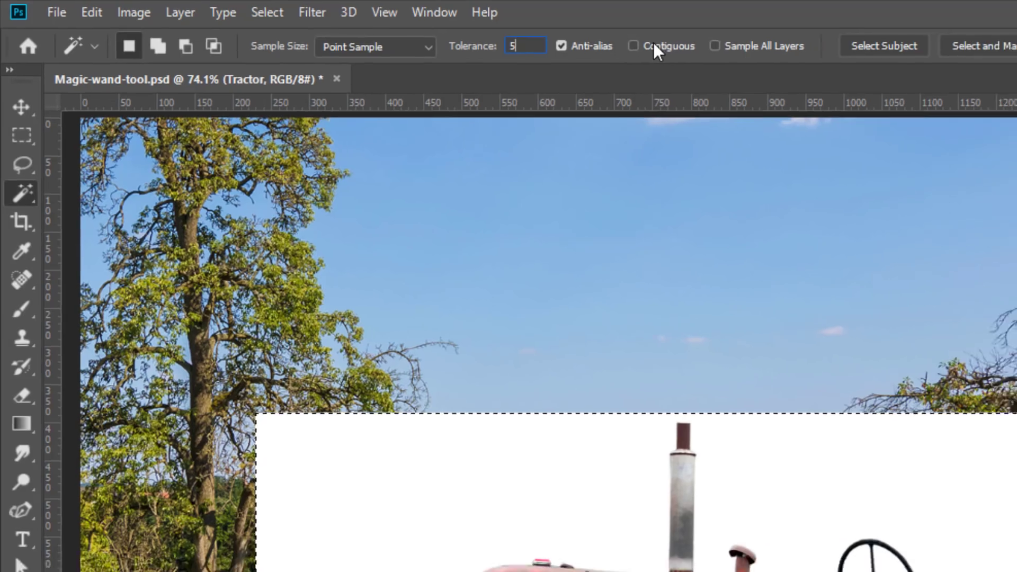
# - Restrict the Magic Wand selection to contiguous areas only
pyautogui.click(652, 46)
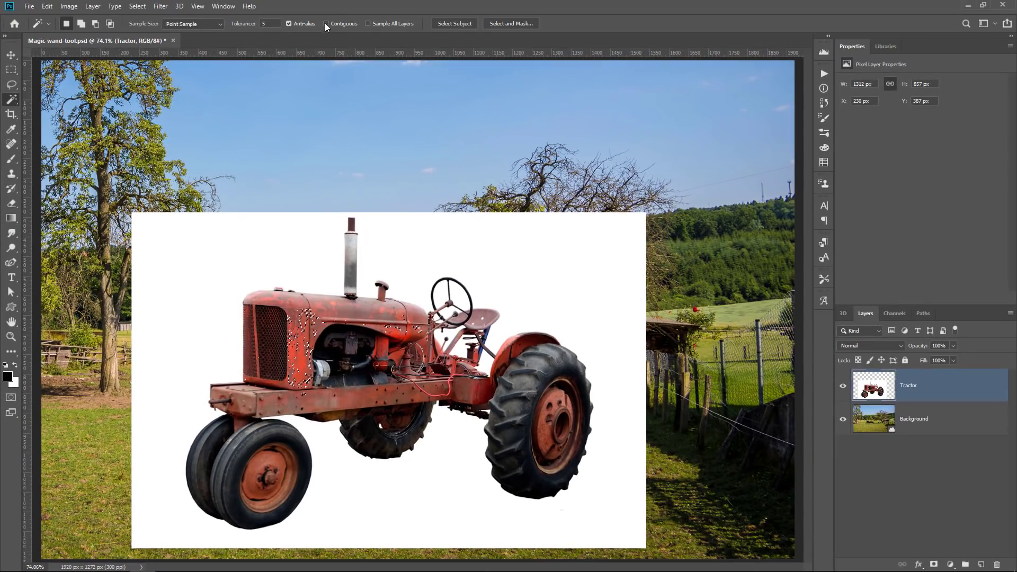
# - Select the white background around the tractor non-contiguously and show the farm landscape layer beneath
pyautogui.click(326, 23)
pyautogui.click(502, 267)
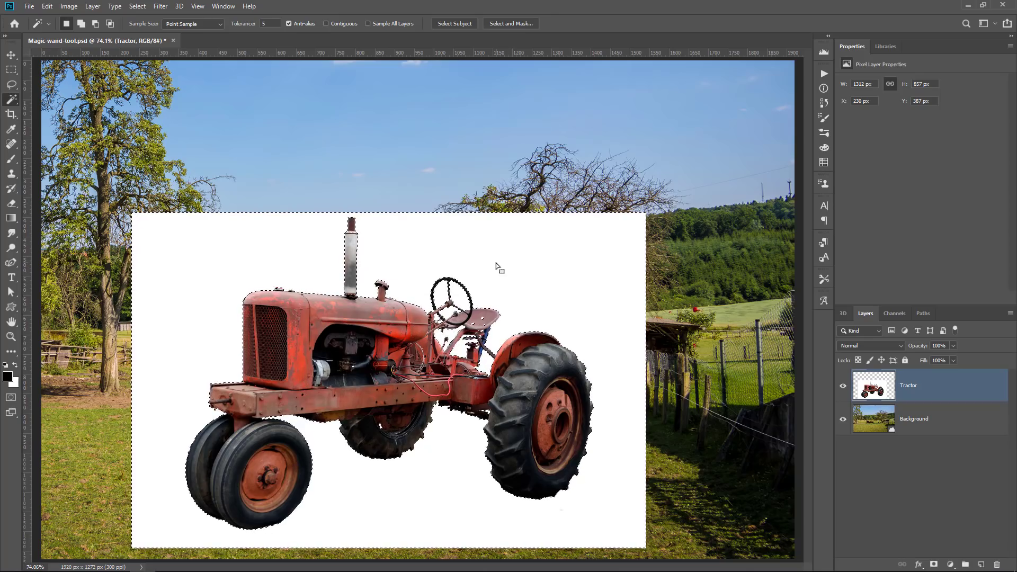
pyautogui.press('shift')
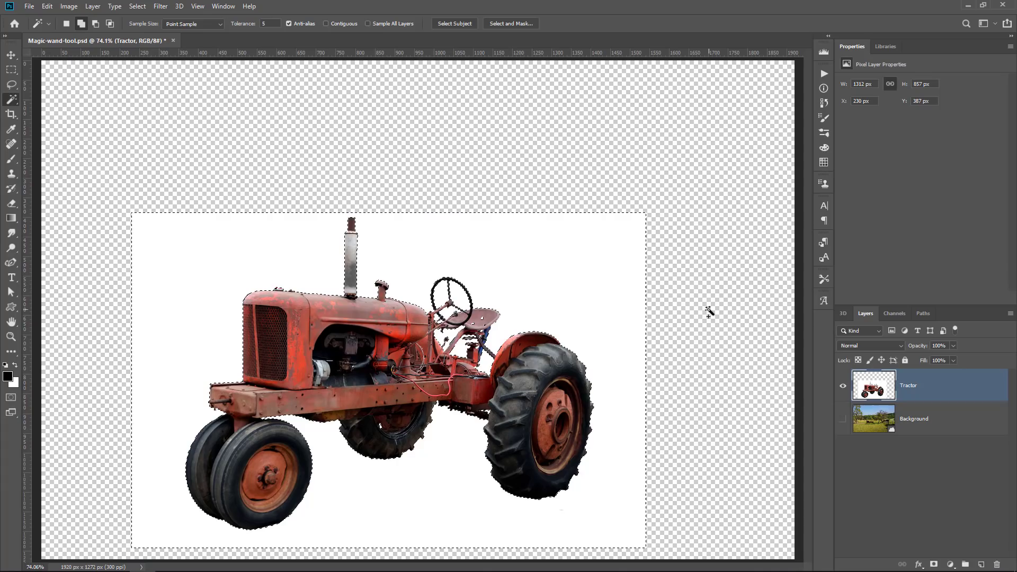
pyautogui.press('shift')
pyautogui.click(841, 421)
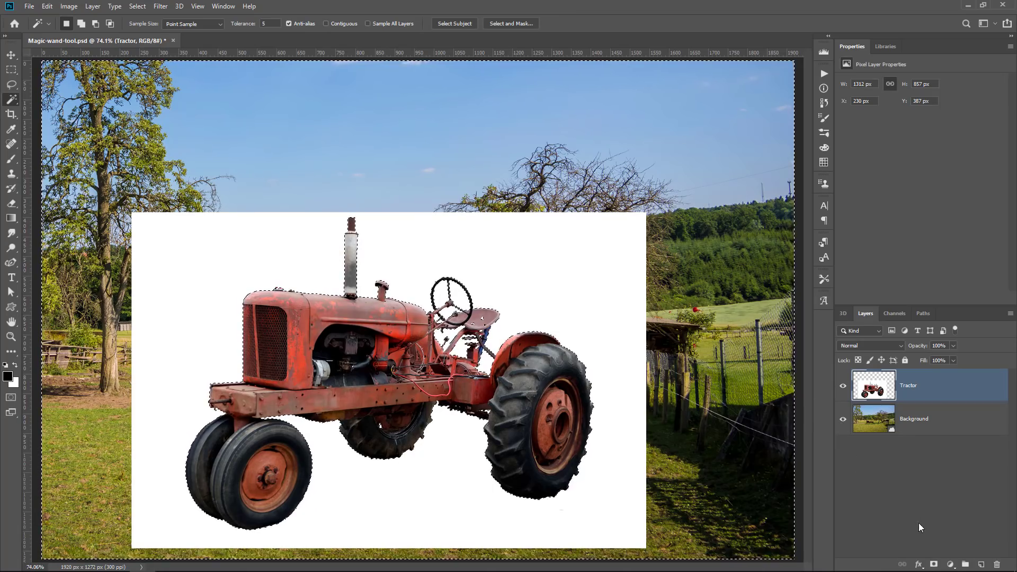
# - Add a layer mask, undo it, then add an inverted mask hiding the tractor's white backdrop
pyautogui.click(933, 564)
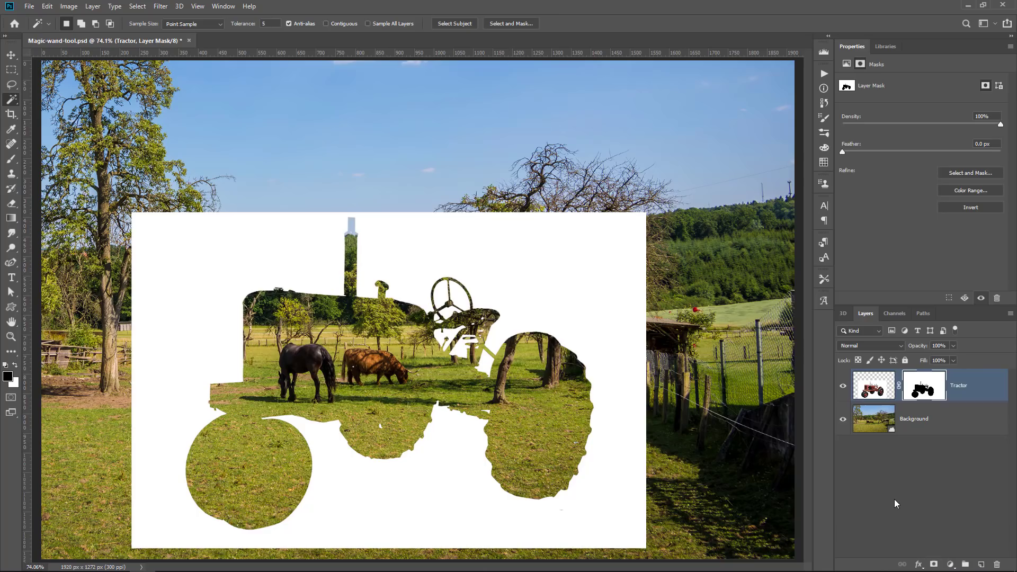
pyautogui.hotkey('ctrl', 'z')
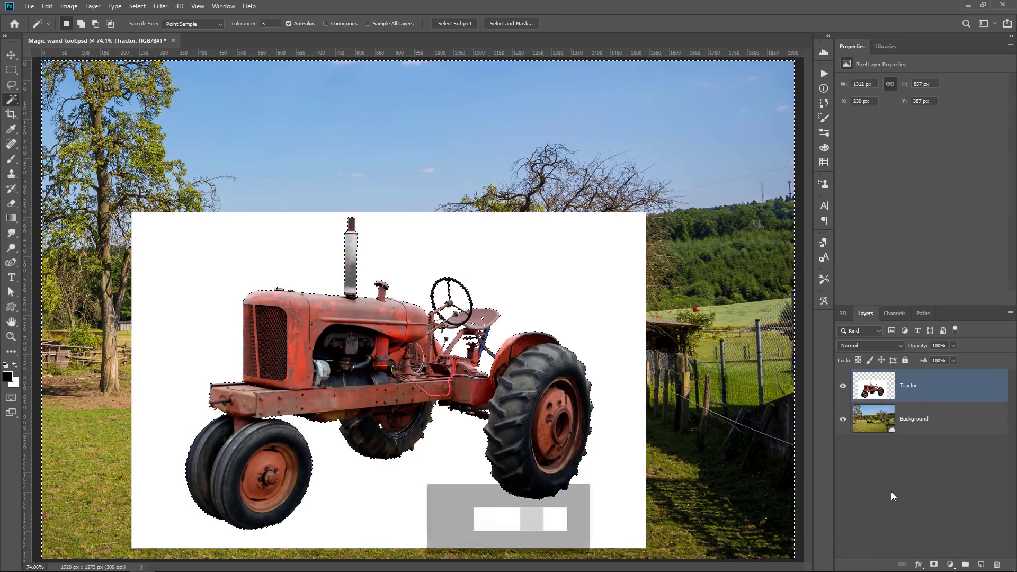
pyautogui.keyDown('alt'); pyautogui.click(933, 564); pyautogui.keyUp('alt')
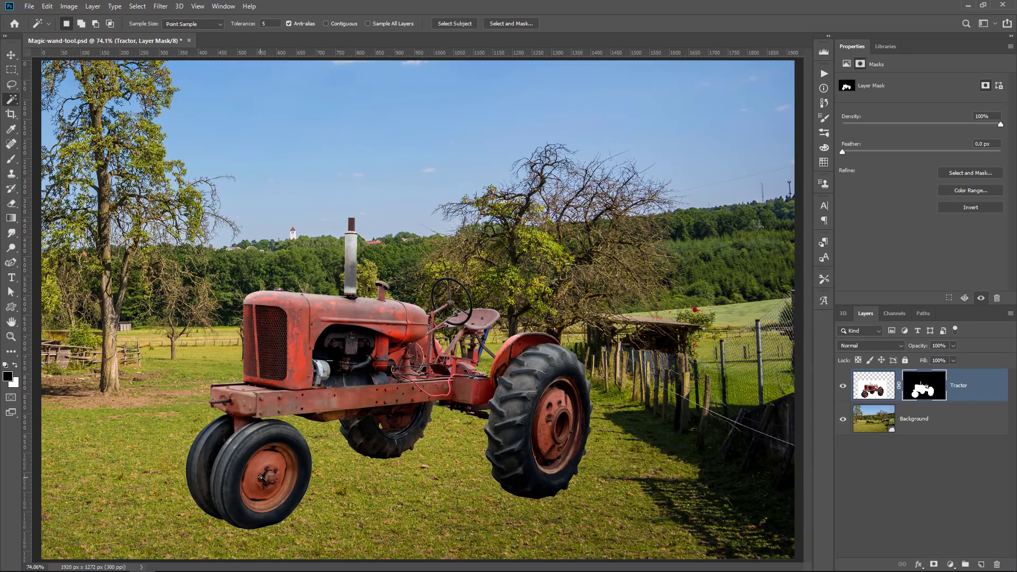
# - Zoom in to inspect the mask edges around the wheels, engine and exhaust pipe, fitting on screen between views
pyautogui.press('z')
pyautogui.click(382, 430)
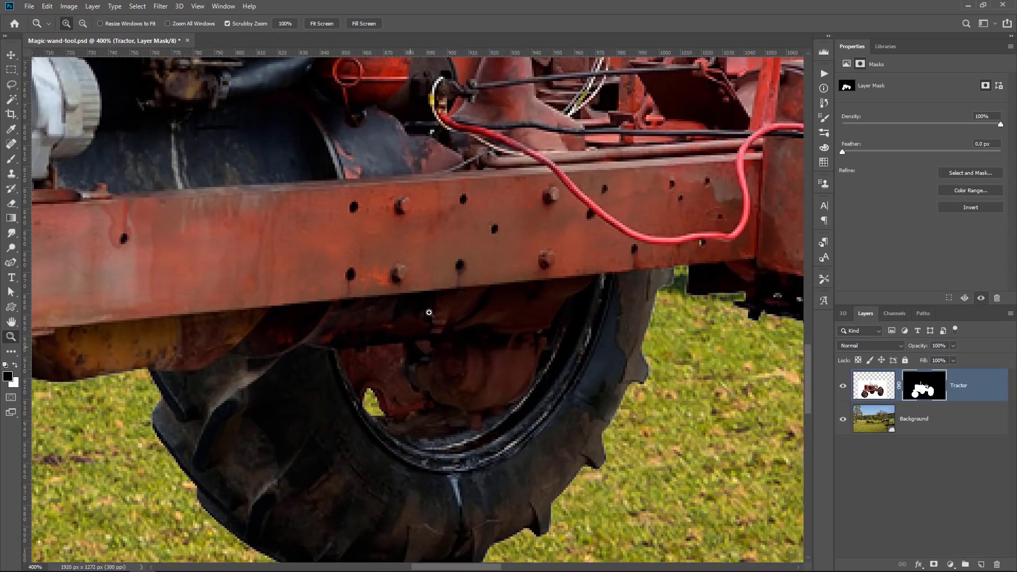
pyautogui.click(460, 199)
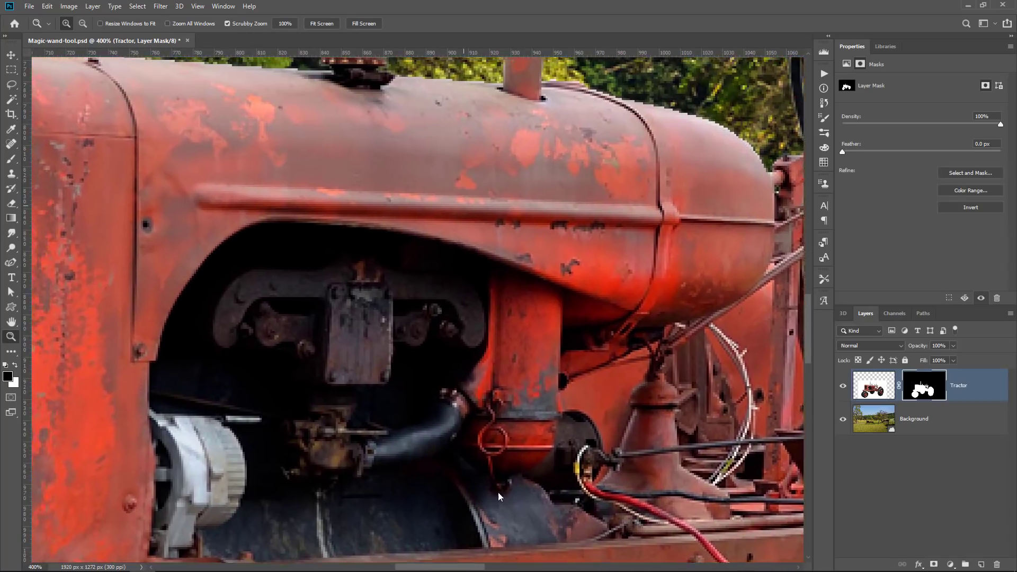
pyautogui.moveTo(498, 497); pyautogui.dragTo(284, 247)
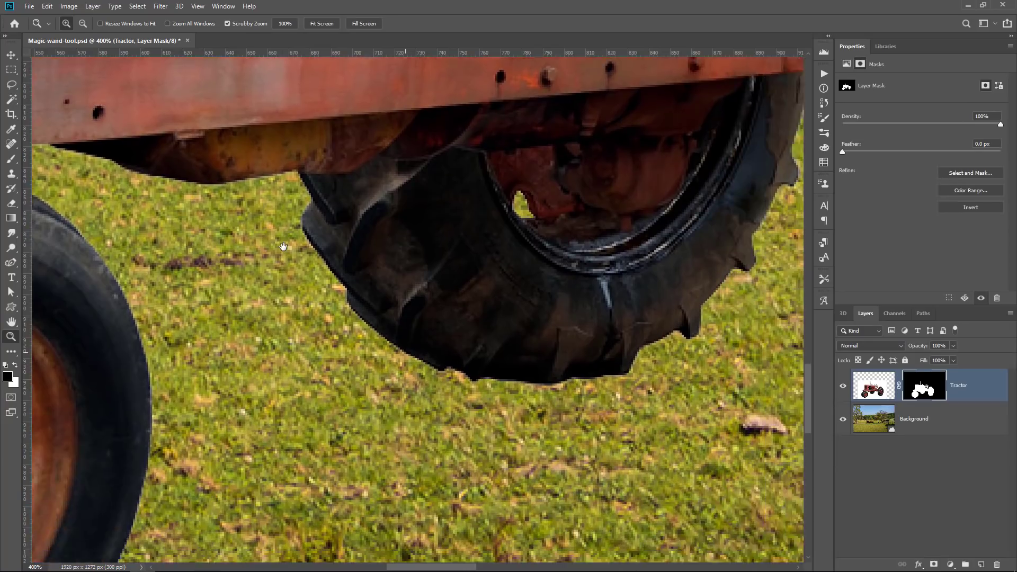
pyautogui.rightClick(351, 200)
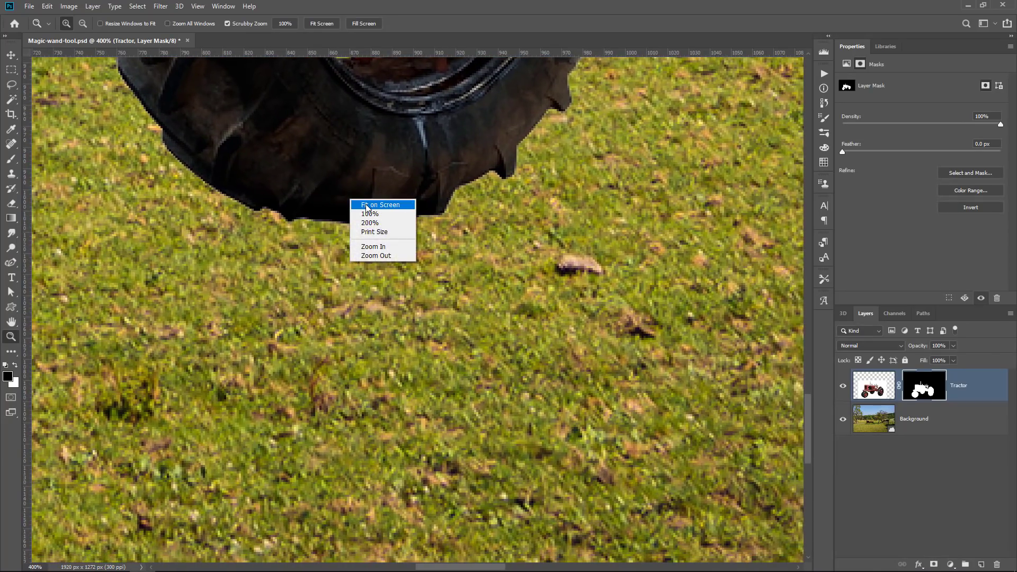
pyautogui.click(367, 205)
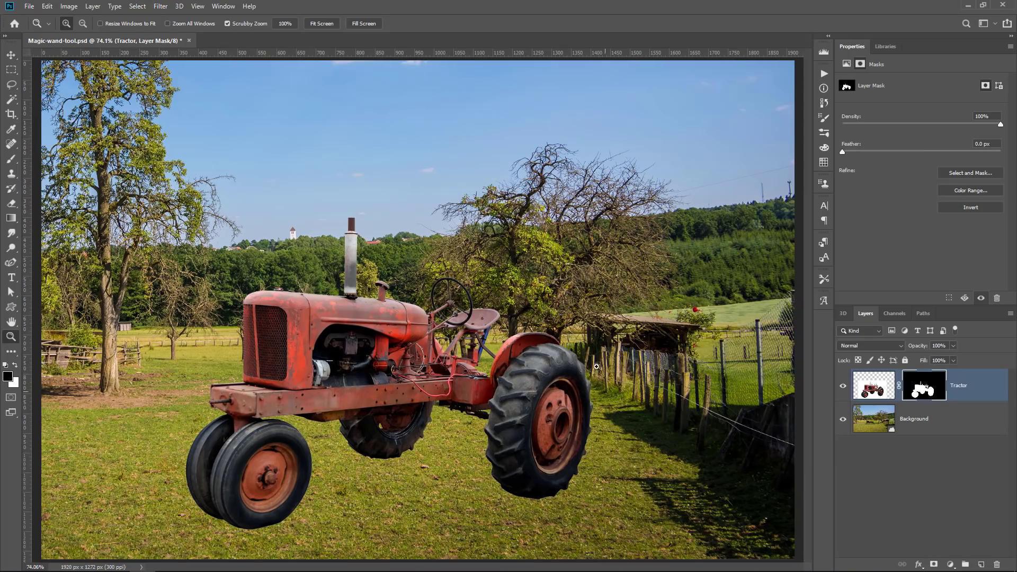
pyautogui.click(323, 282)
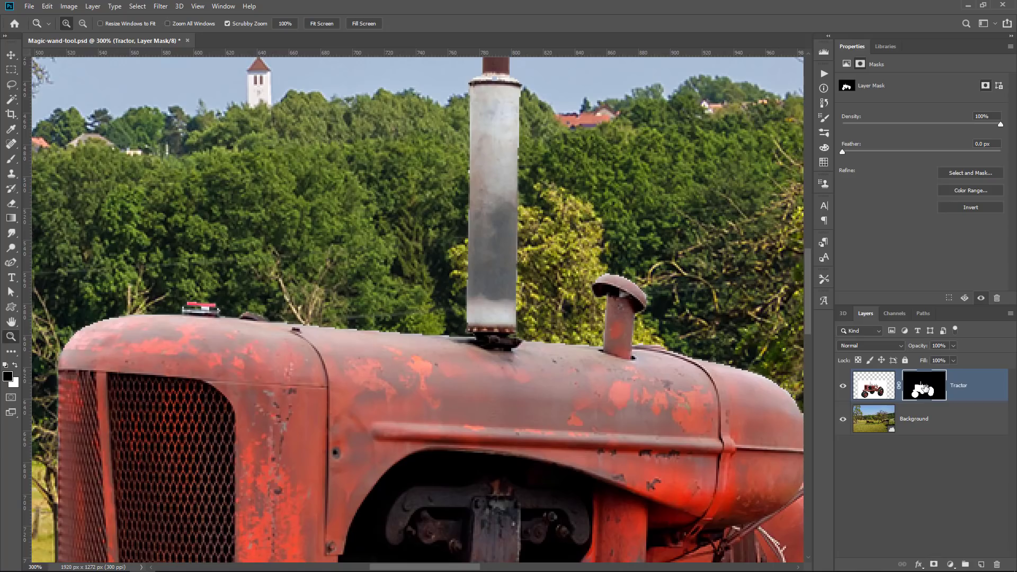
# - In Select and Mask, set Smooth 1, Feather 0.5 px, Contrast 3%, Shift Edge about -36%, and apply
pyautogui.click(960, 172)
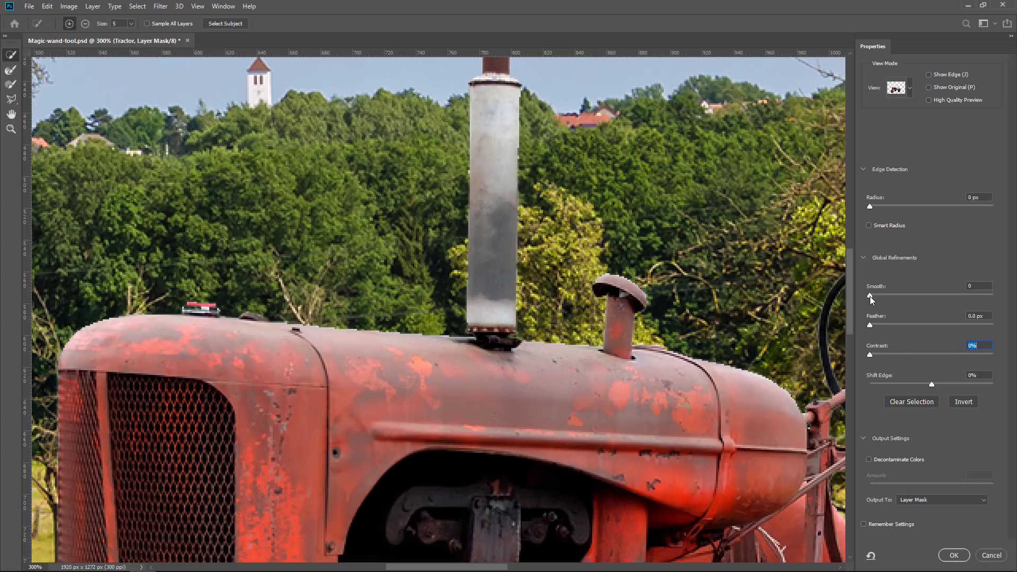
pyautogui.moveTo(870, 297); pyautogui.dragTo(870, 295)
pyautogui.moveTo(868, 326); pyautogui.dragTo(872, 325)
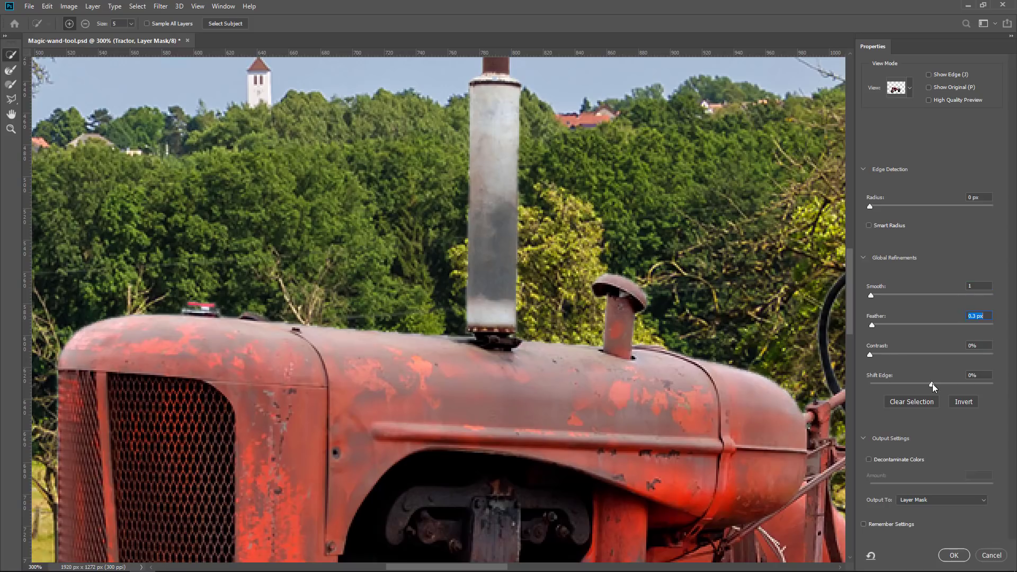
pyautogui.moveTo(932, 384); pyautogui.dragTo(910, 381)
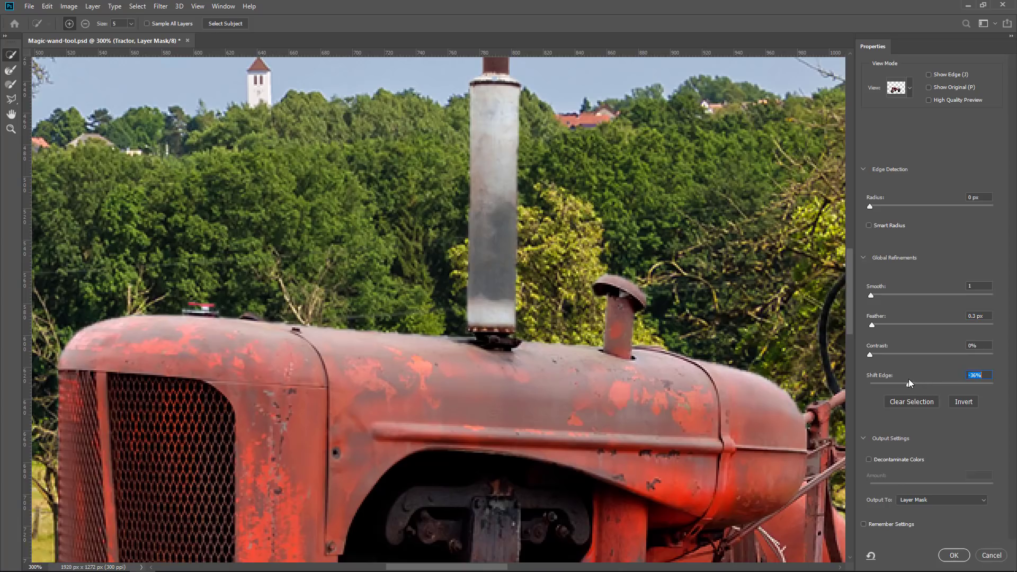
pyautogui.moveTo(869, 355); pyautogui.dragTo(871, 328)
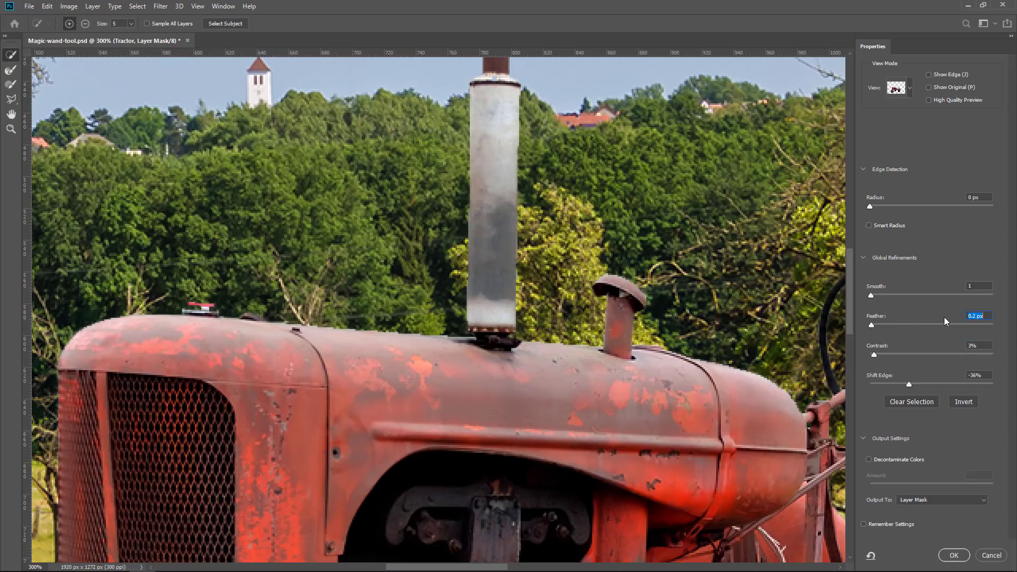
pyautogui.write('0.5')
pyautogui.click(929, 99)
pyautogui.click(952, 556)
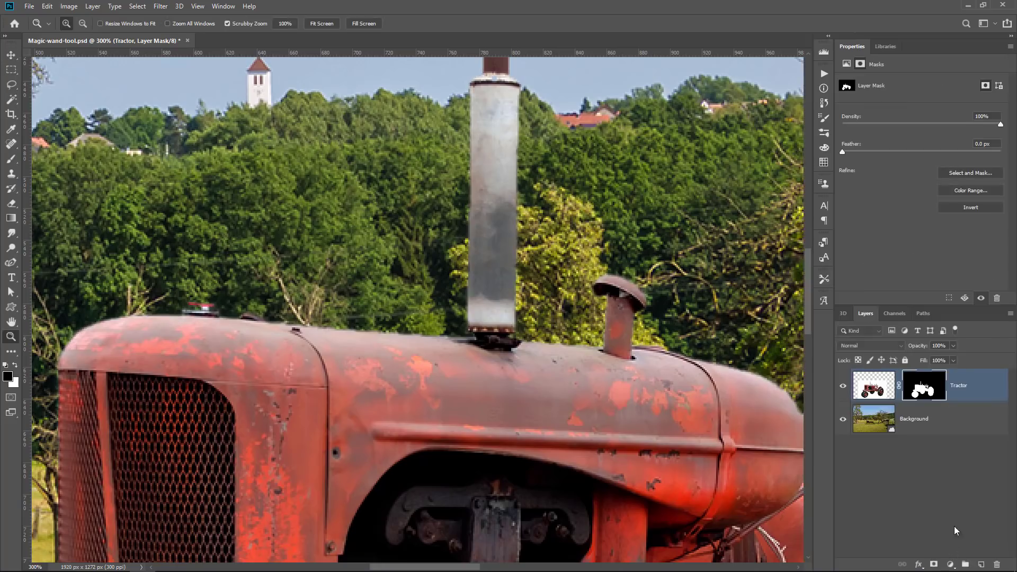
# - Fit the whole composite of the masked tractor over the countryside on screen
pyautogui.doubleClick(11, 323)
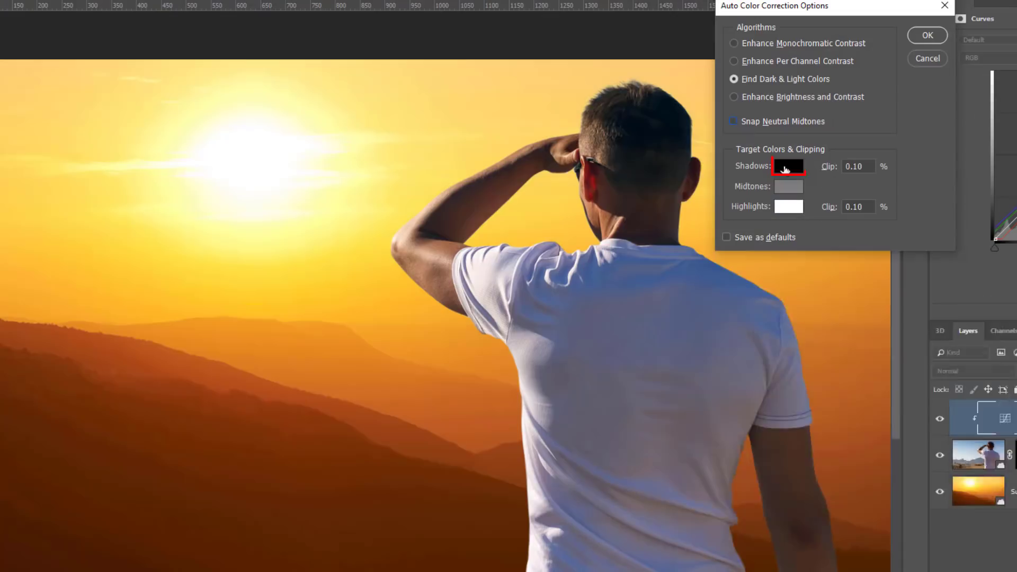
pyautogui.click(786, 167)
pyautogui.click(381, 468)
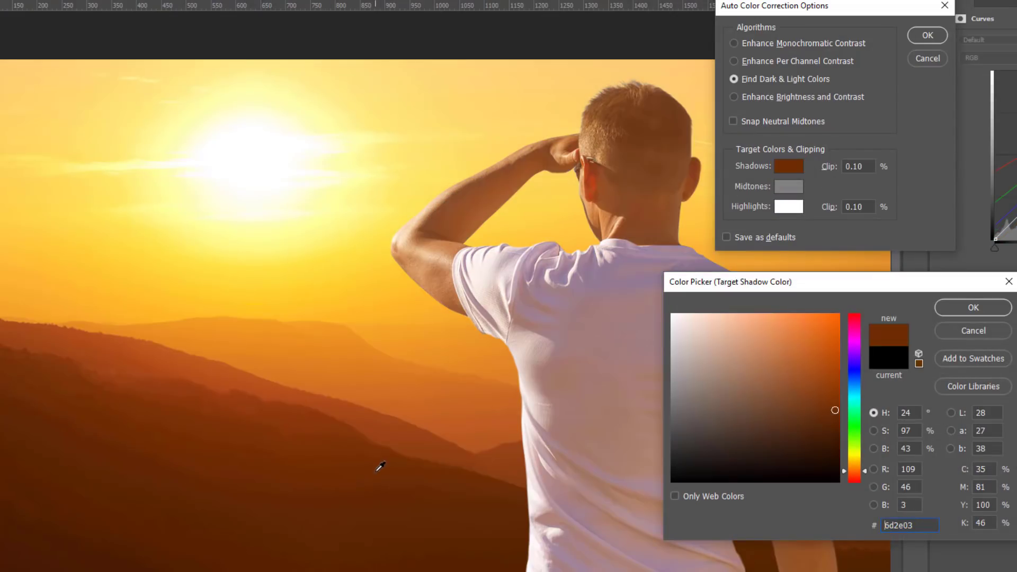
pyautogui.click(961, 309)
pyautogui.click(789, 208)
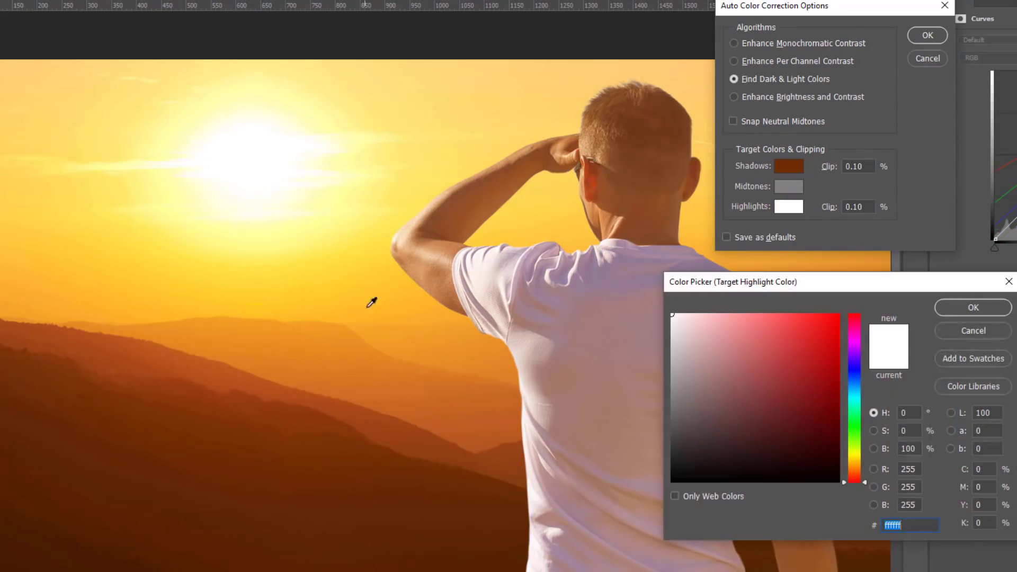
pyautogui.click(404, 188)
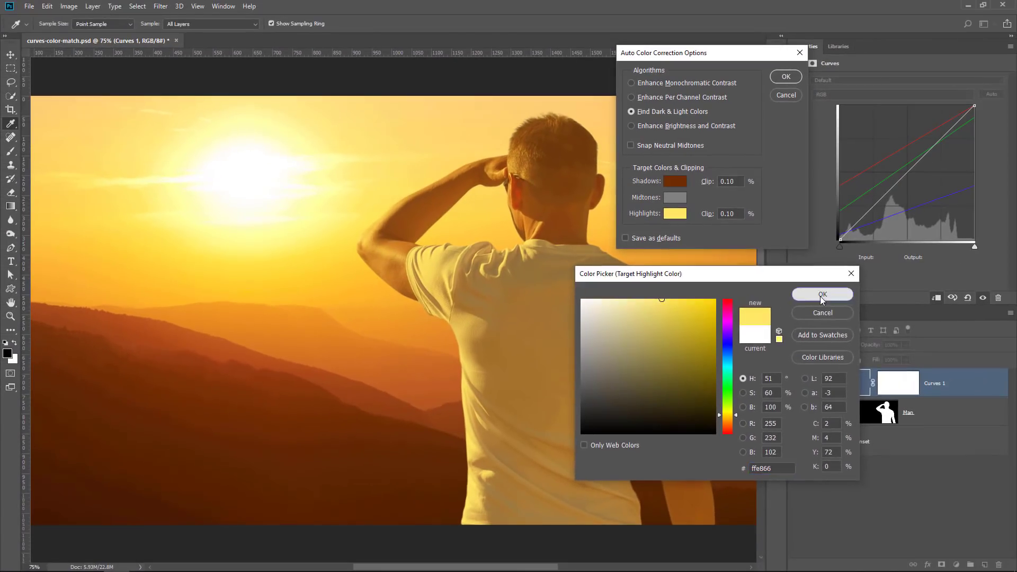
pyautogui.click(819, 296)
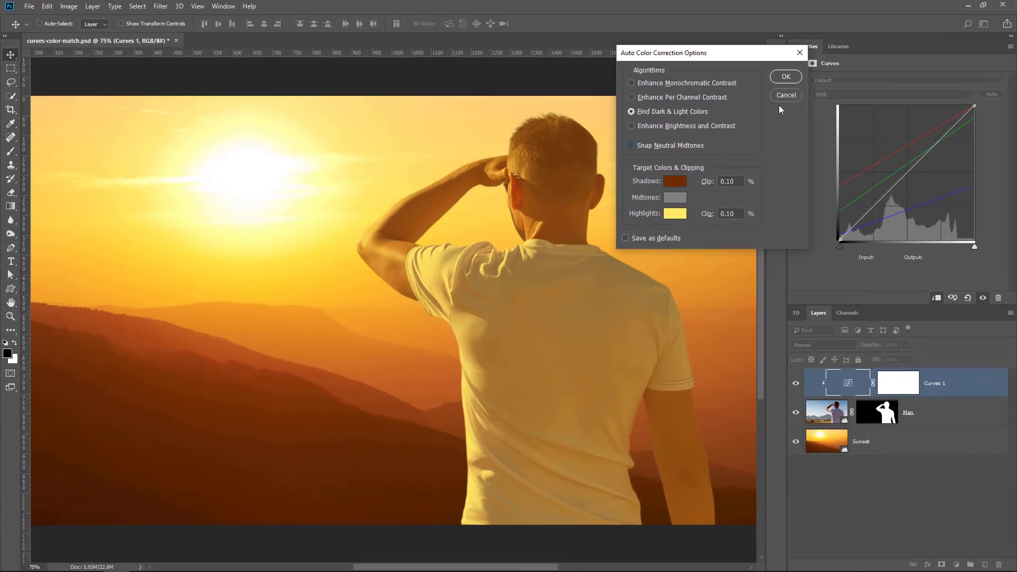
pyautogui.click(782, 79)
pyautogui.click(504, 216)
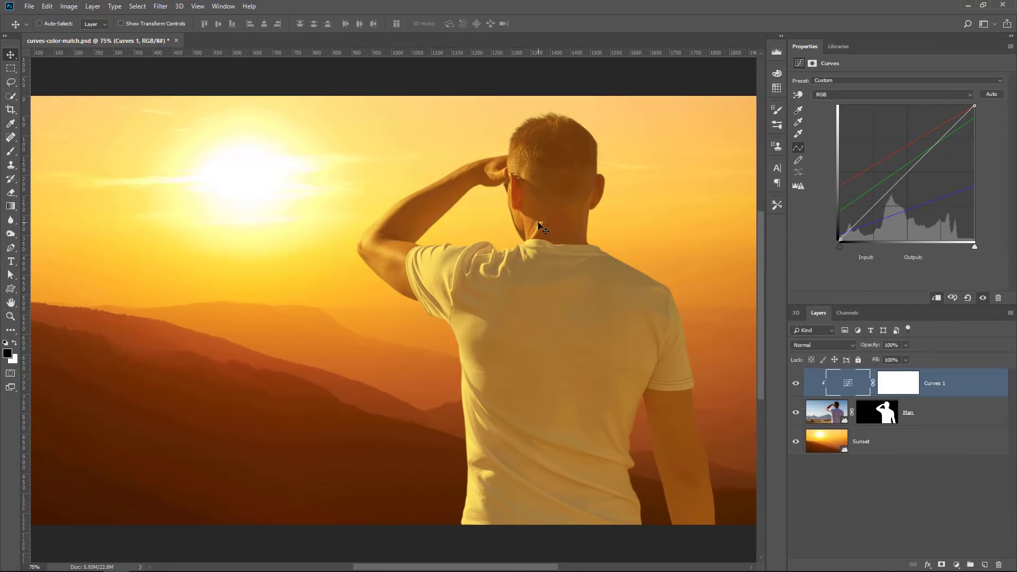
pyautogui.moveTo(860, 218); pyautogui.dragTo(861, 227)
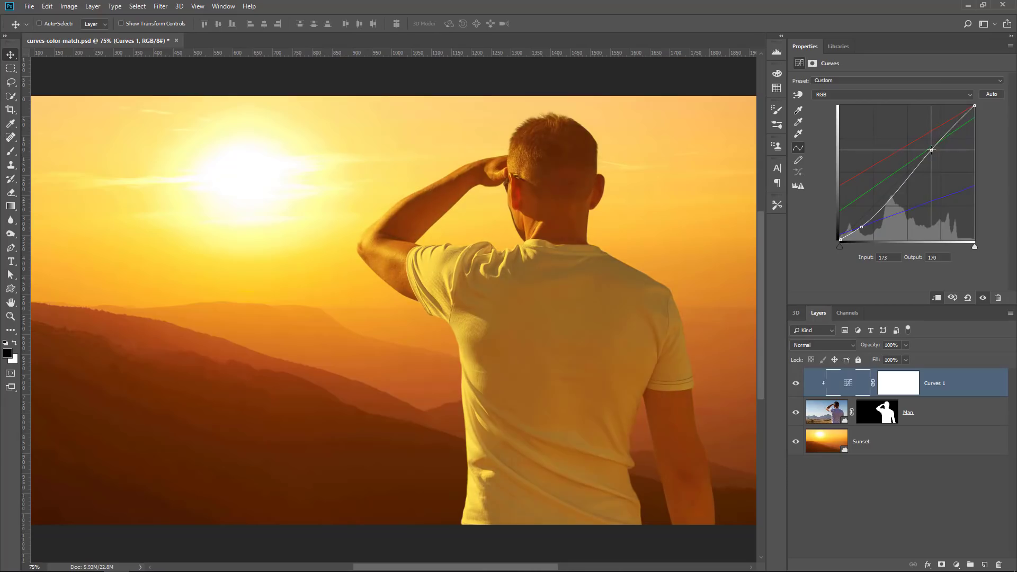